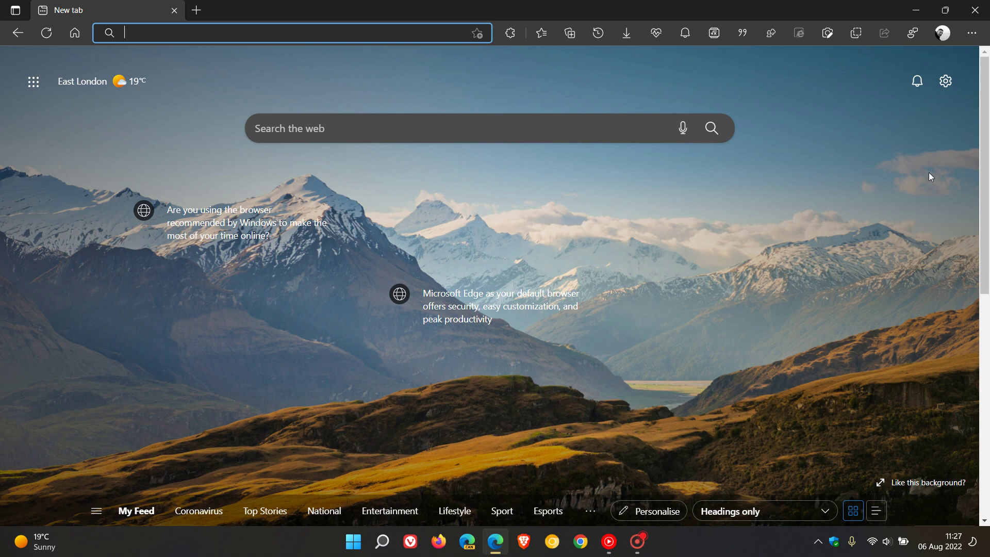
- Switch on 'Enhance your security on the web' under Privacy, search, and services, leaving it at Balanced
left_click(973, 34)
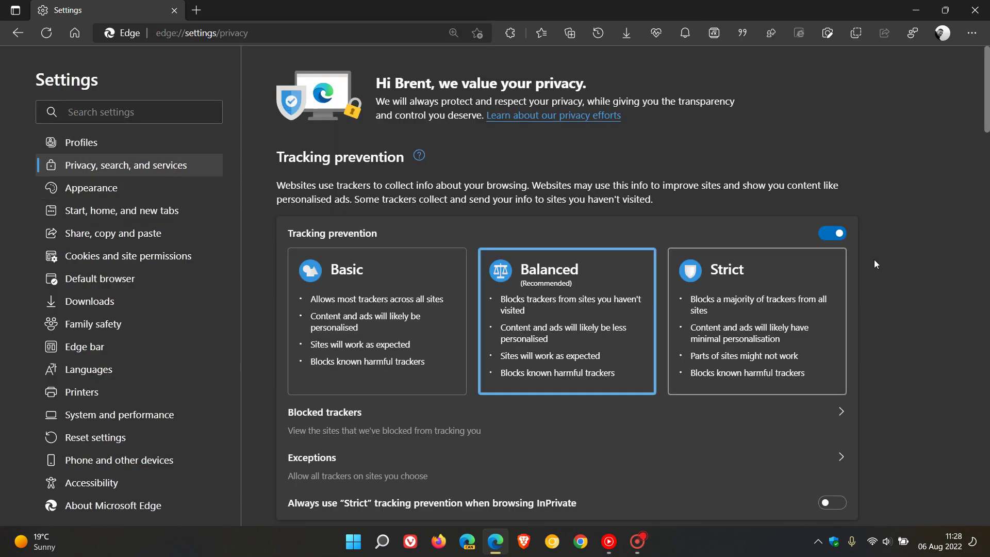
scroll(941, 265, "down", 15)
scroll(942, 275, "down", 15)
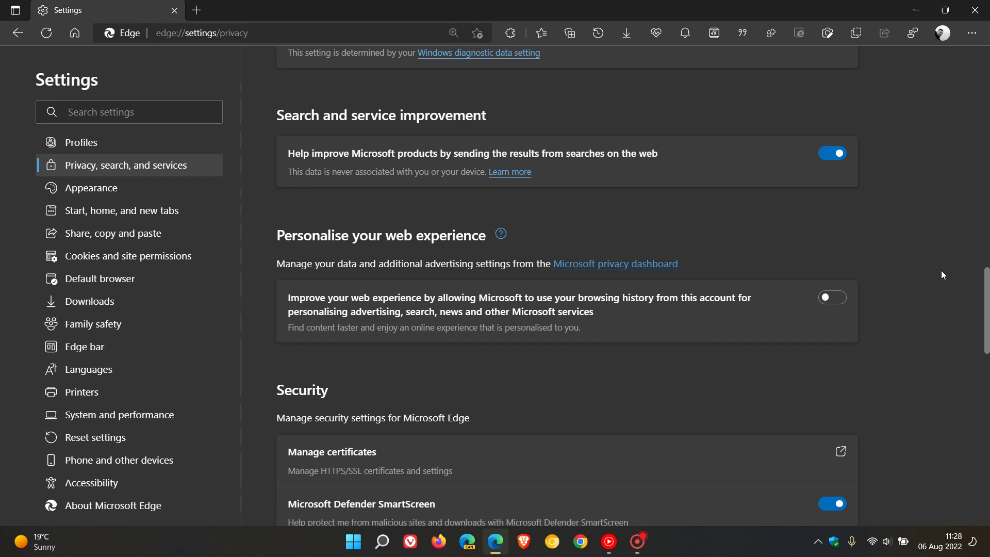
scroll(941, 277, "down", 4)
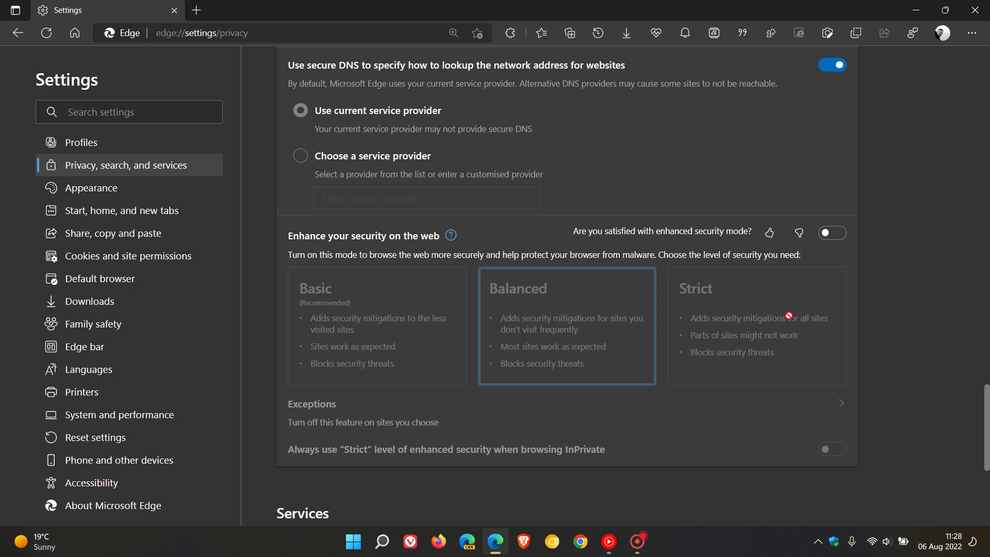
left_click(832, 233)
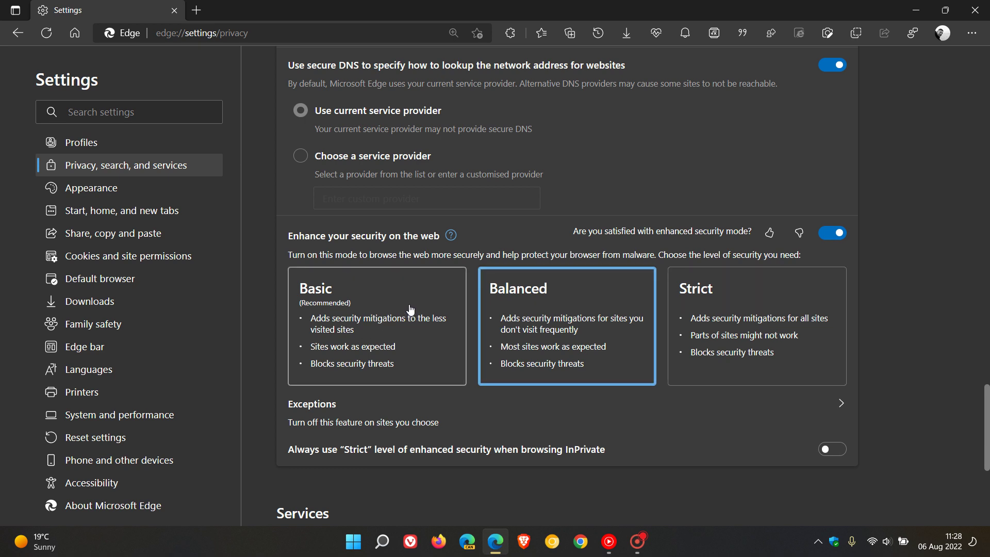
- Show the 'What is enhanced security mode?' help explanation for enhanced security
left_click(452, 240)
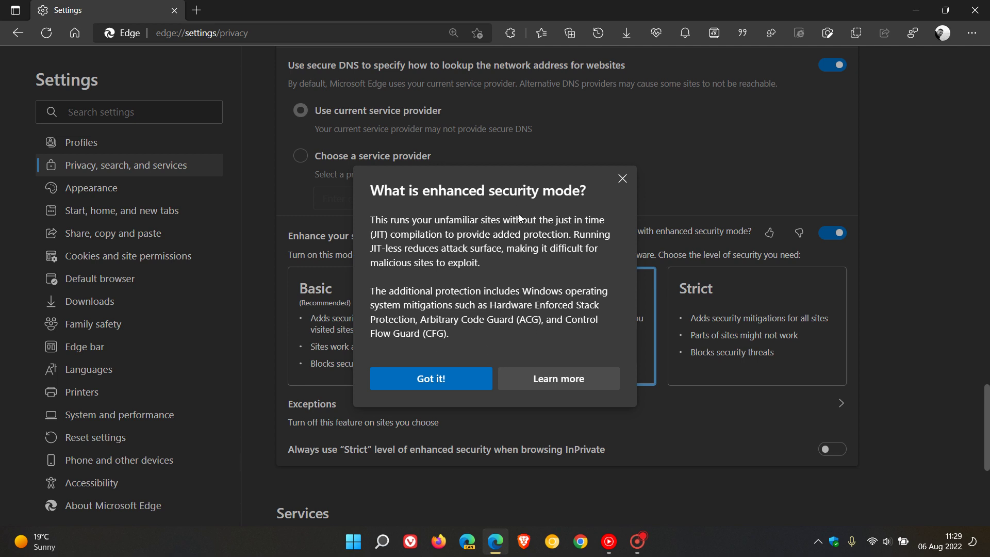
- Close the explanation and change the enhanced security level from Balanced to Basic
left_click(473, 379)
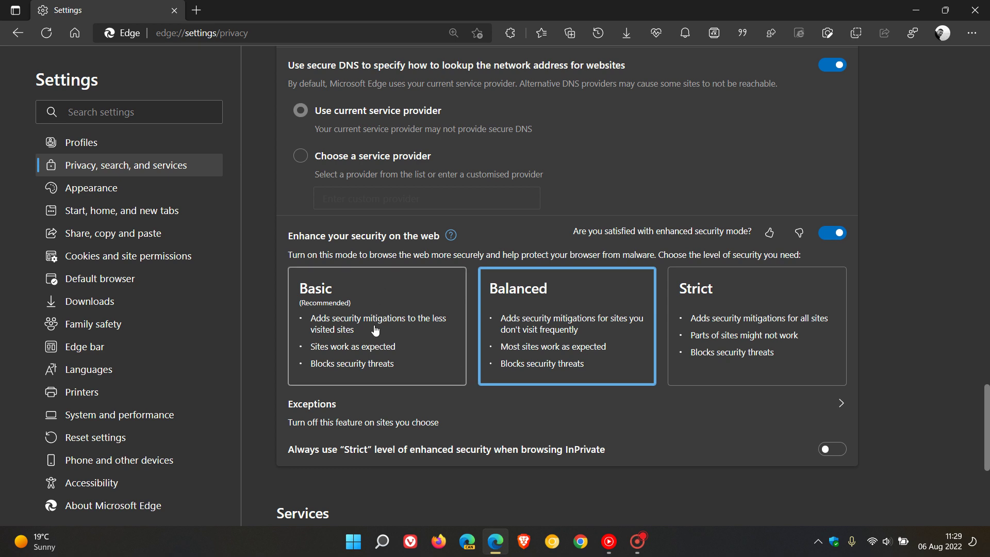
left_click(414, 307)
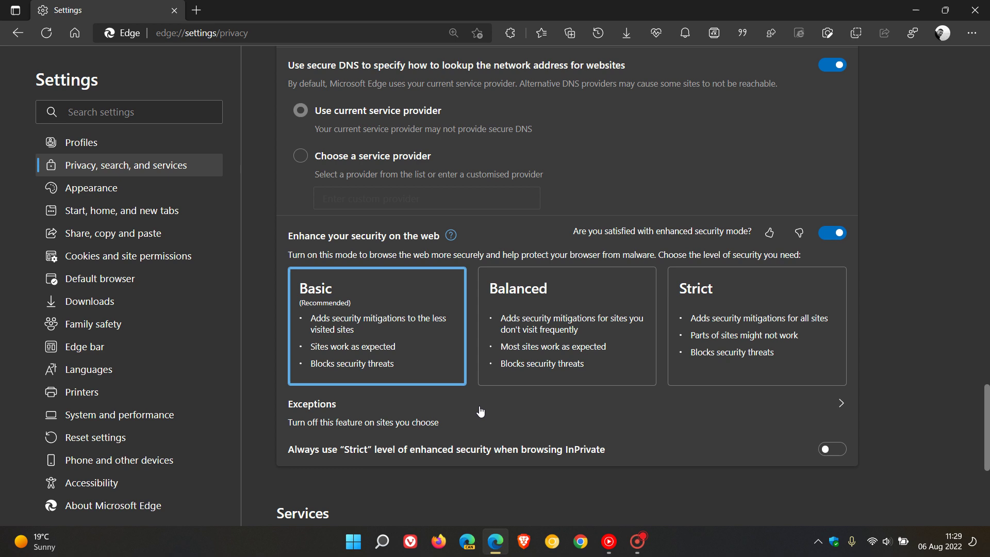
left_click(509, 417)
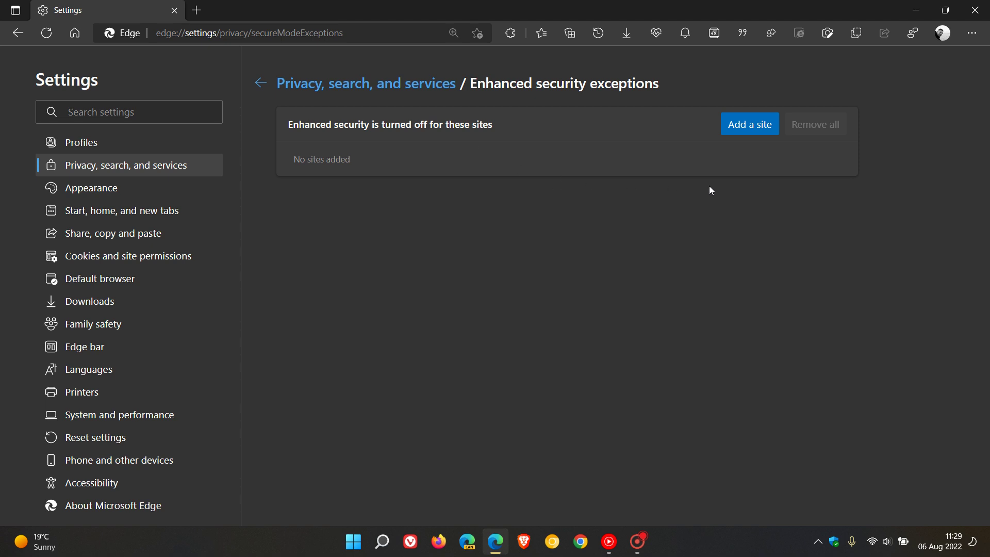
left_click(261, 82)
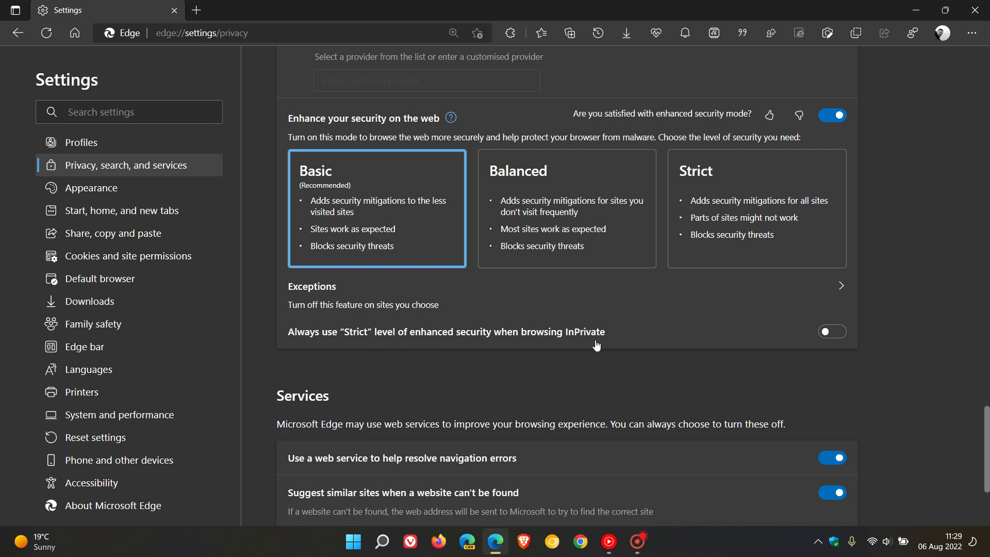
left_click(840, 338)
left_click(760, 215)
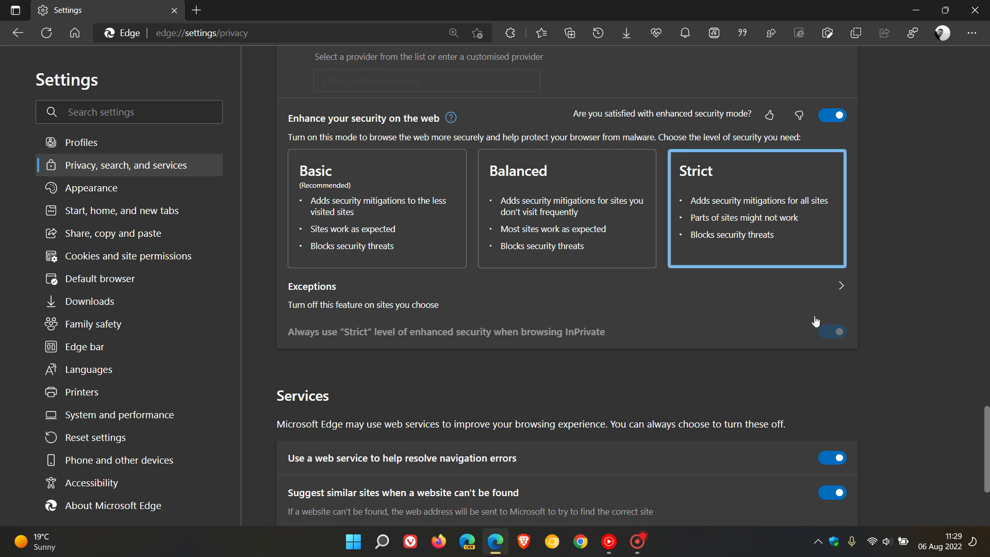
key("Left")
key("Left")
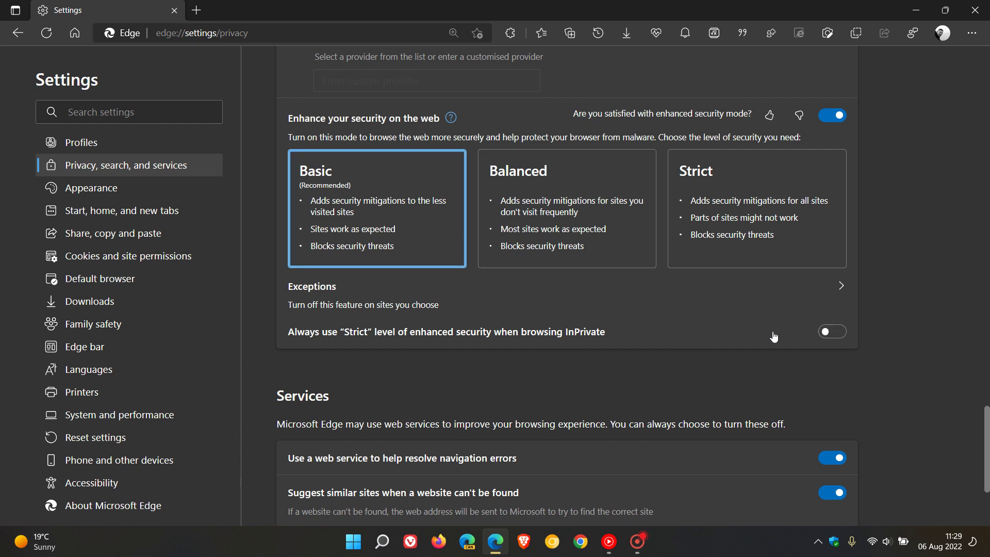
left_click(737, 222)
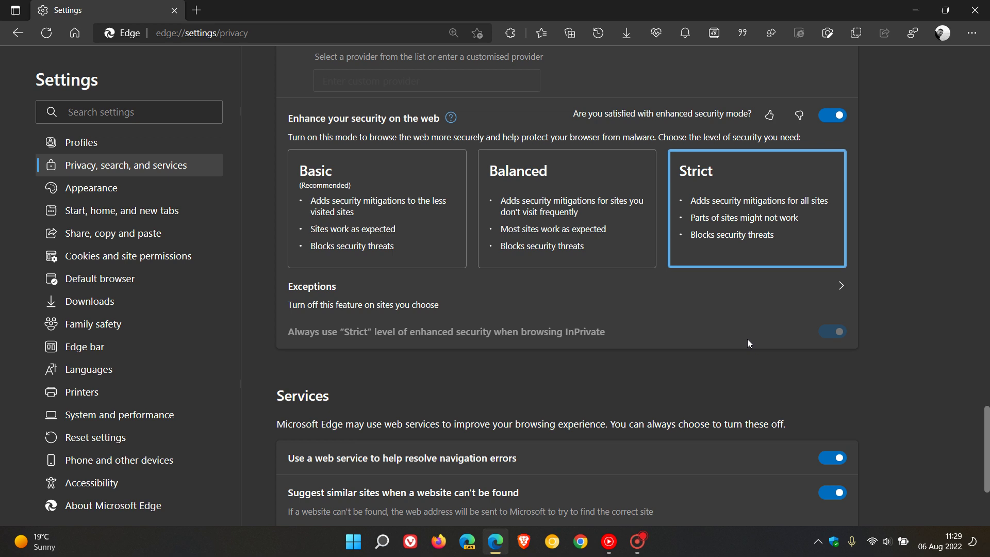
left_click(381, 213)
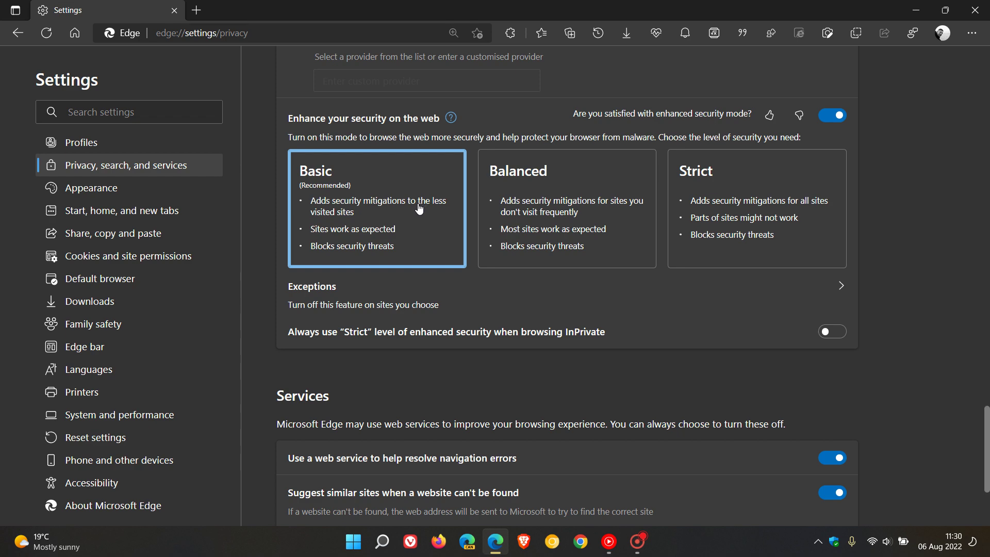
- Return from Settings to the new tab page with the mountain background
left_click(74, 34)
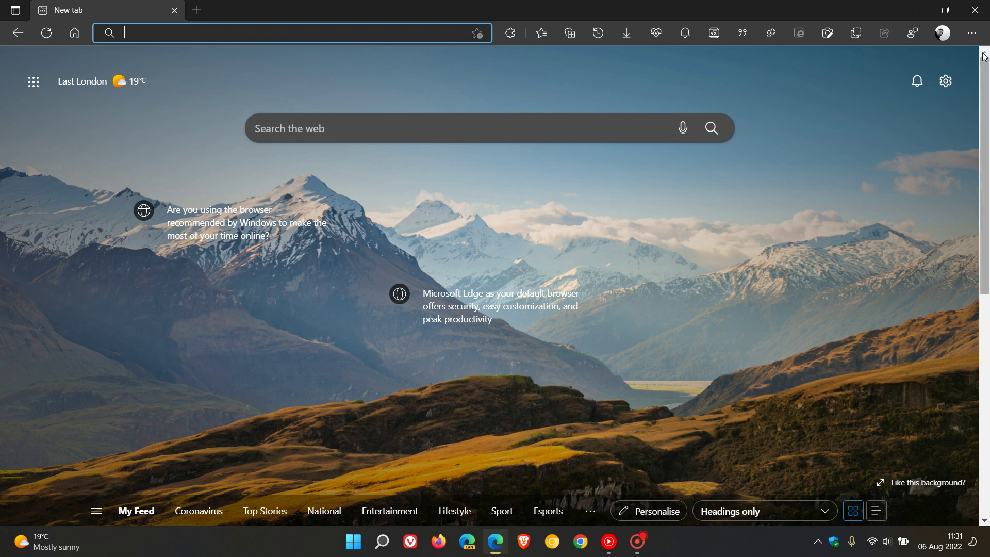
- Go to Help and feedback > About Microsoft Edge to see version 104.0.1293.47 is up to date
left_click(975, 35)
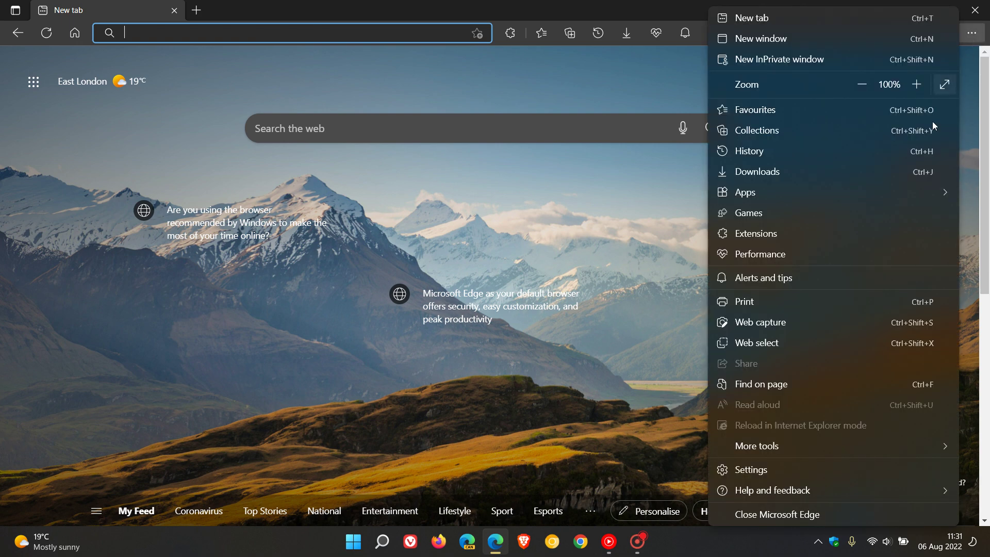
mouse_move(780, 497)
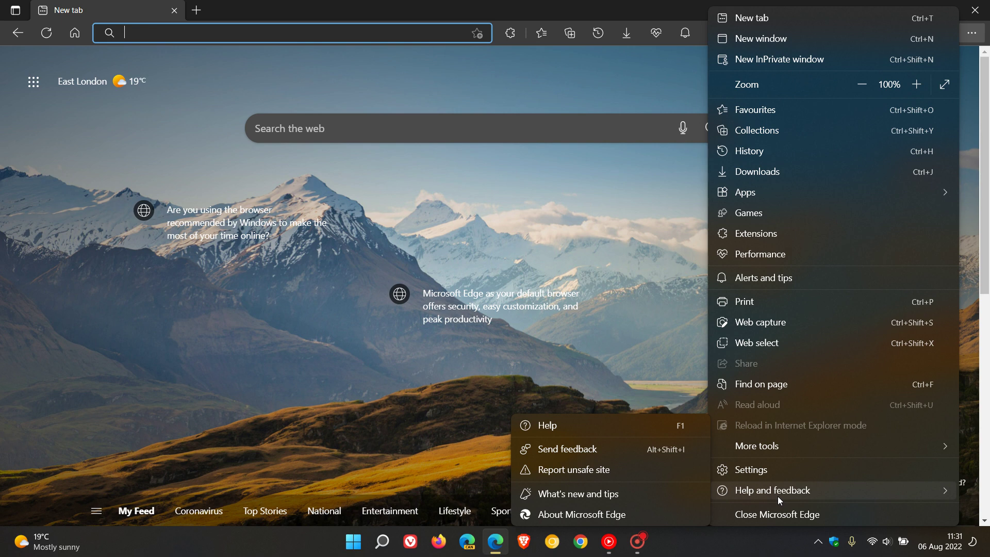
left_click(650, 518)
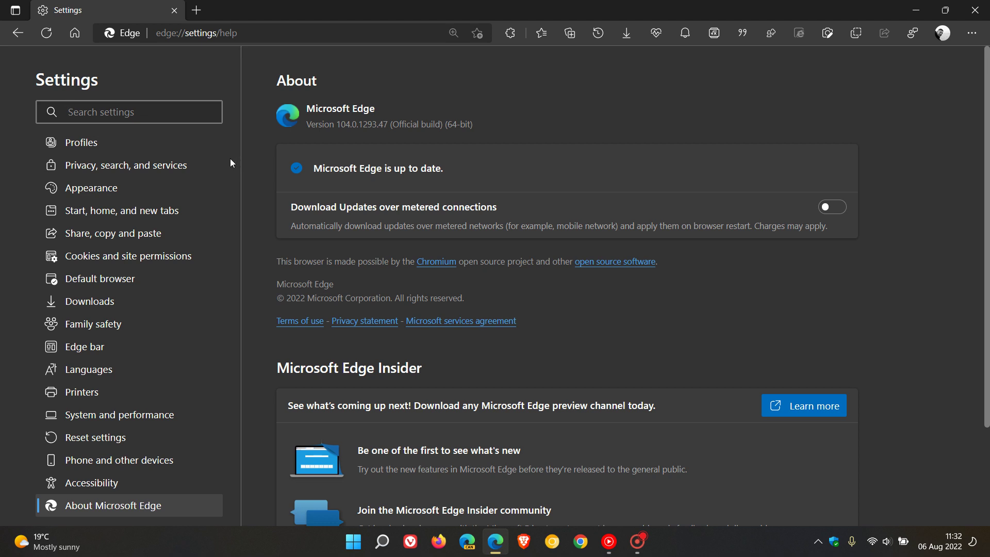
- Turn on the Microsoft Office toolbar button in Appearance settings, then go back to the new tab page
left_click(107, 192)
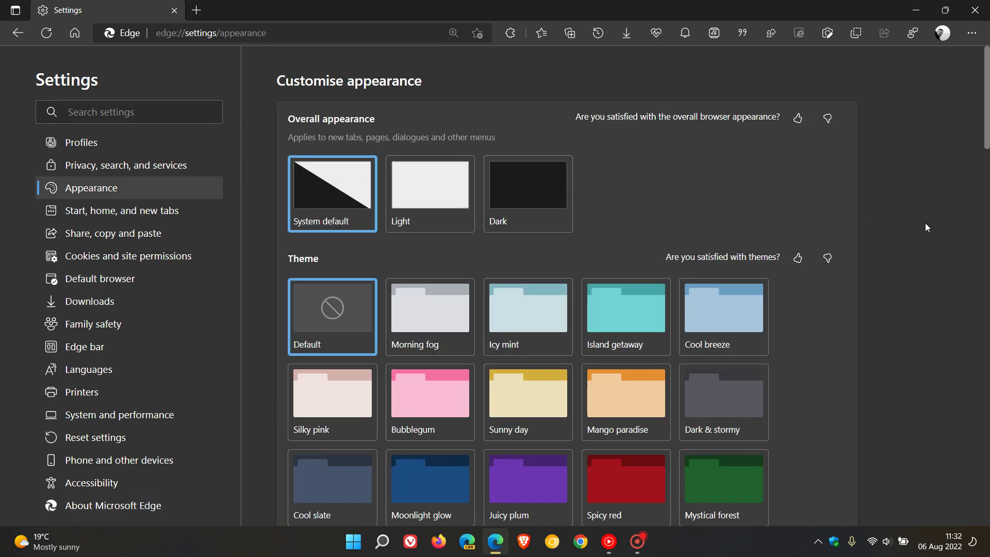
scroll(924, 220, "down", 8)
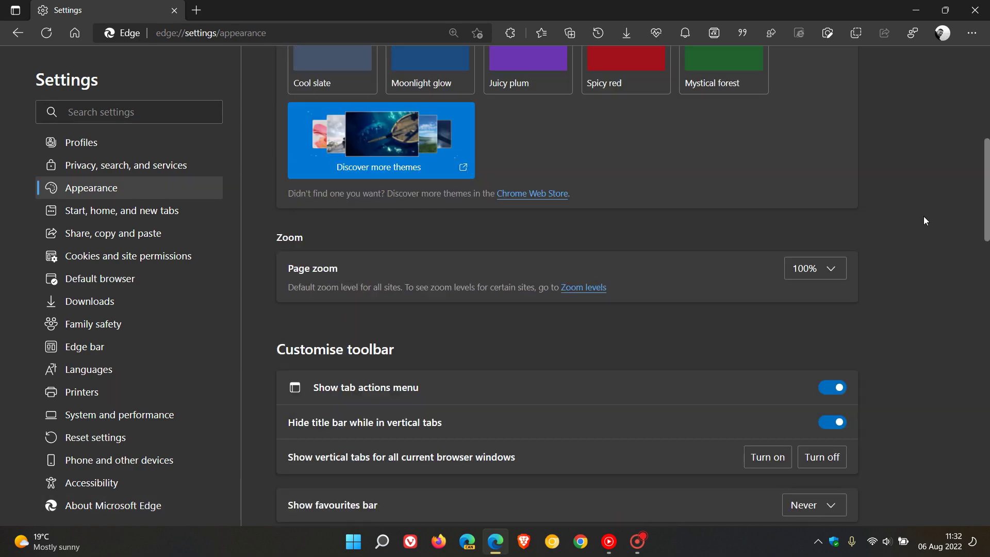
scroll(924, 221, "down", 7)
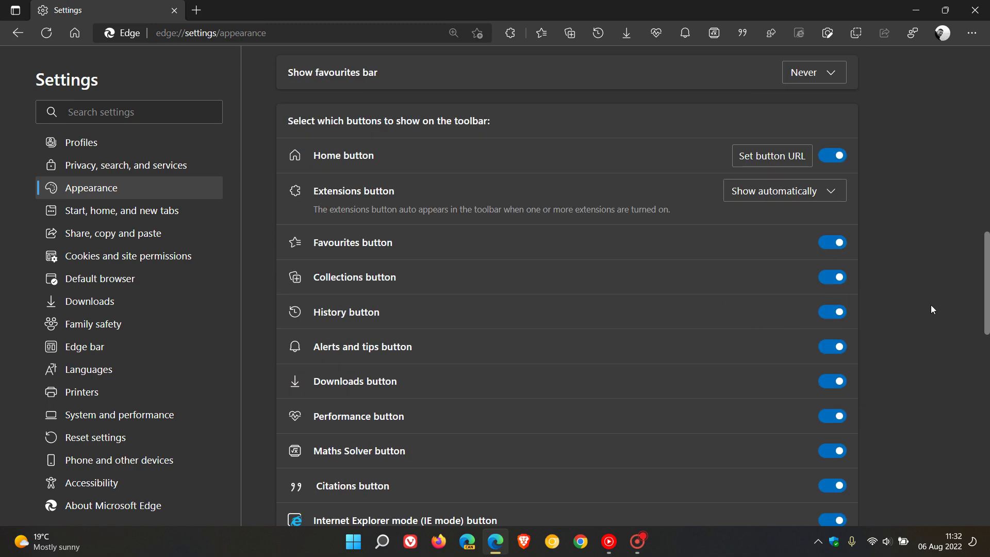
scroll(931, 307, "down", 5)
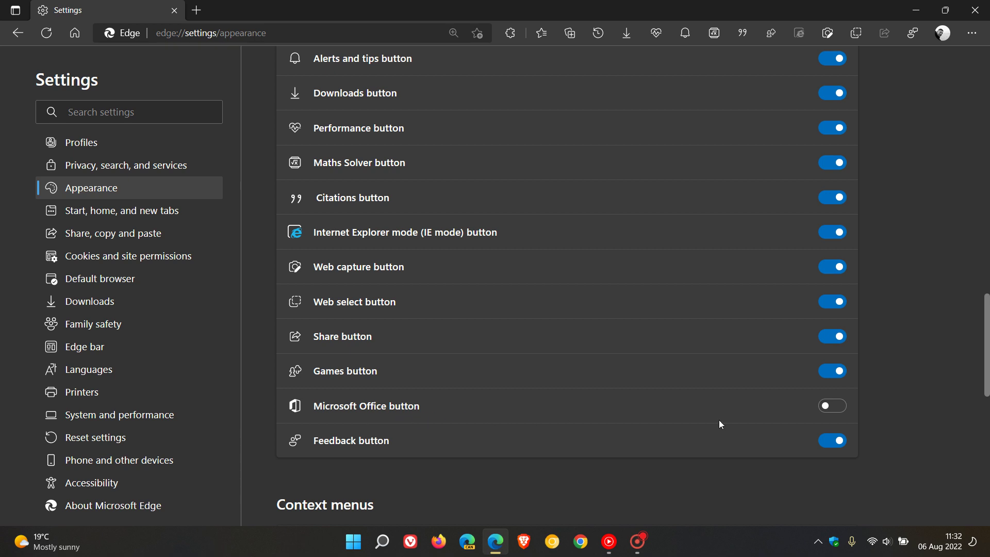
left_click(845, 408)
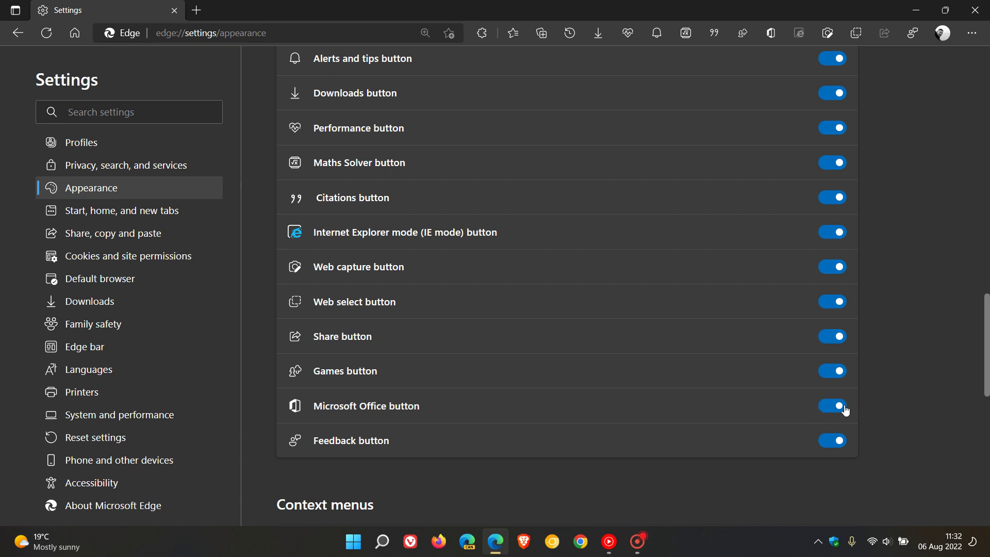
left_click(75, 33)
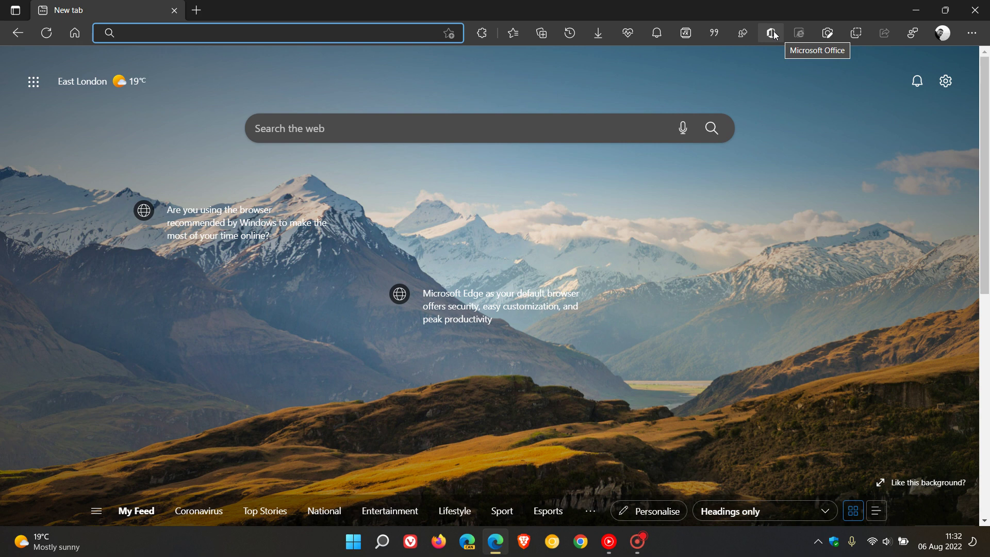
left_click(772, 33)
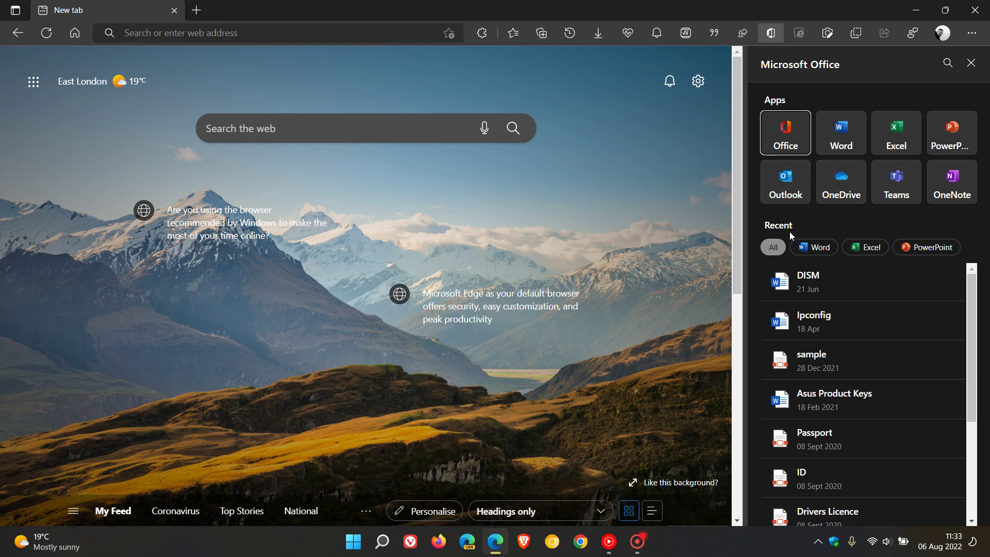
left_click(814, 248)
left_click(866, 249)
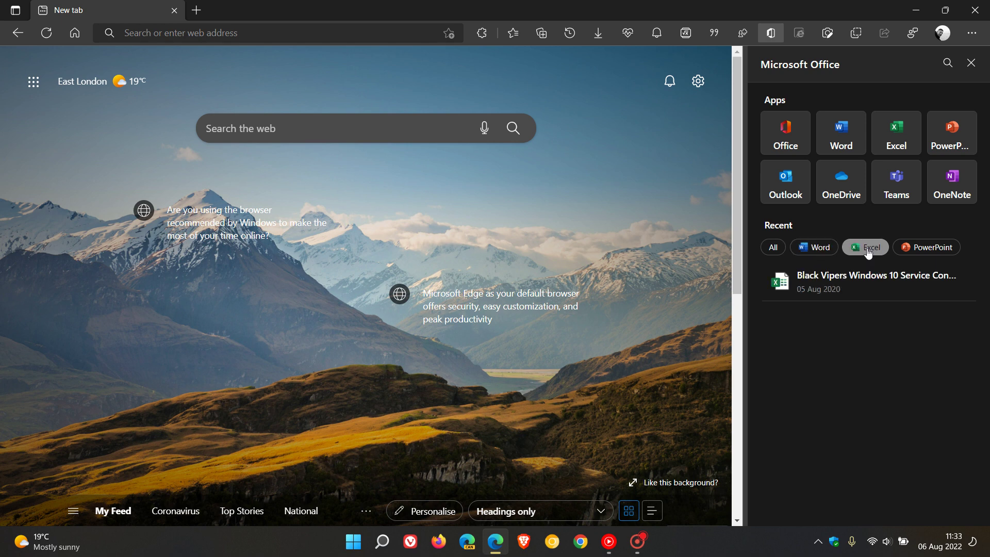
left_click(923, 250)
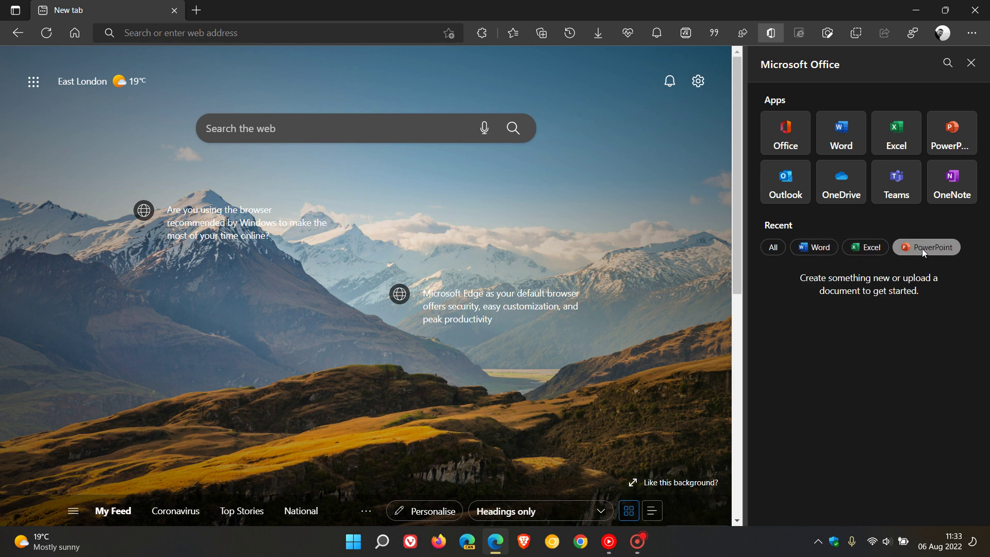
left_click(774, 248)
left_click(773, 32)
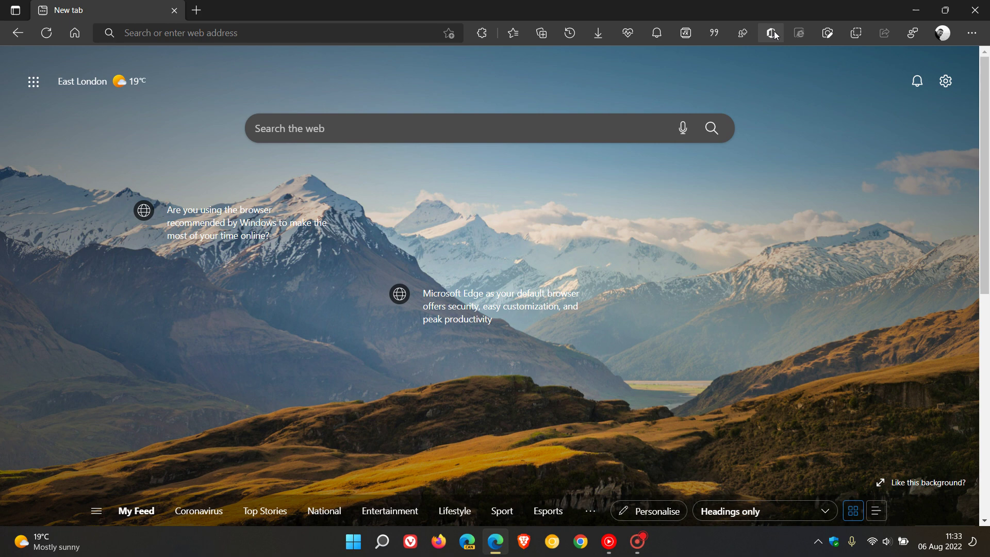
left_click(774, 33)
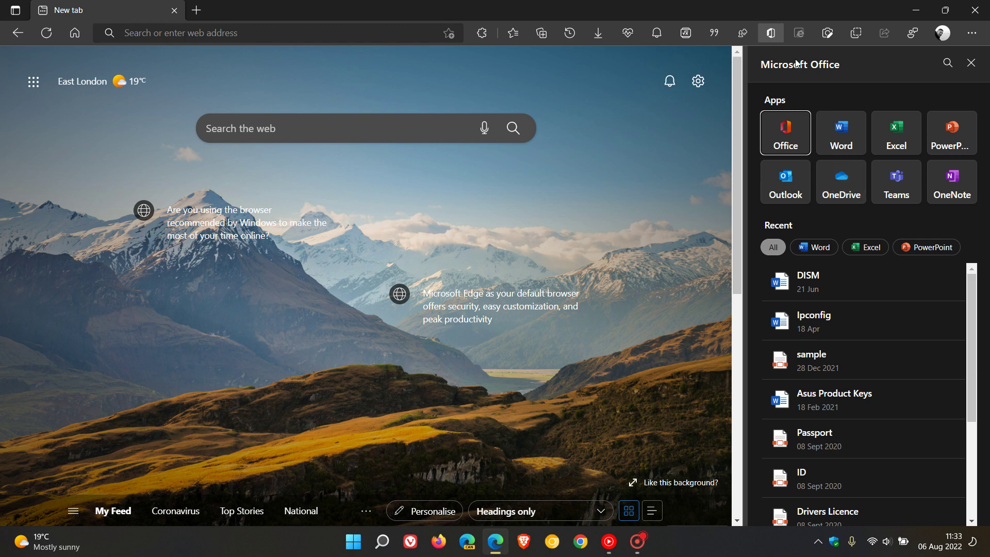
left_click(773, 33)
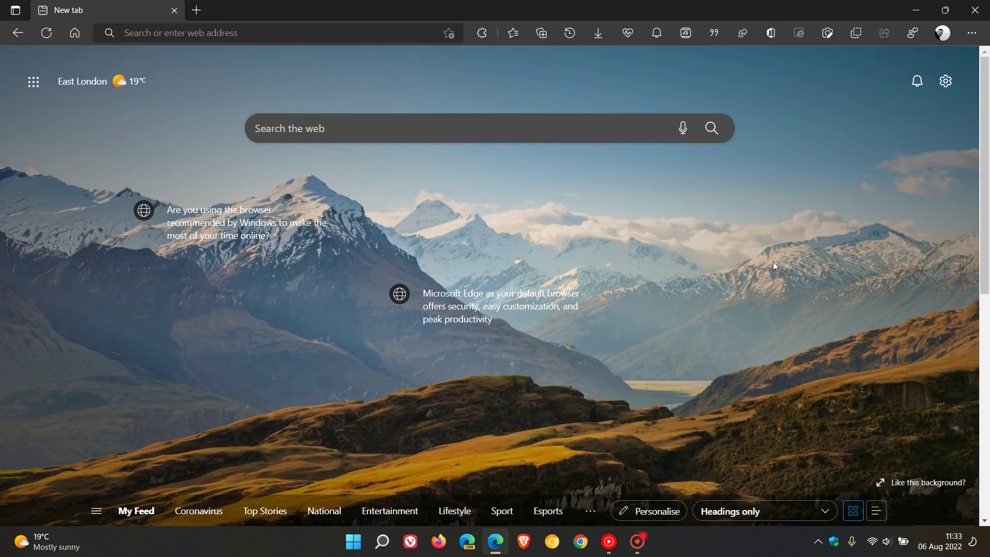